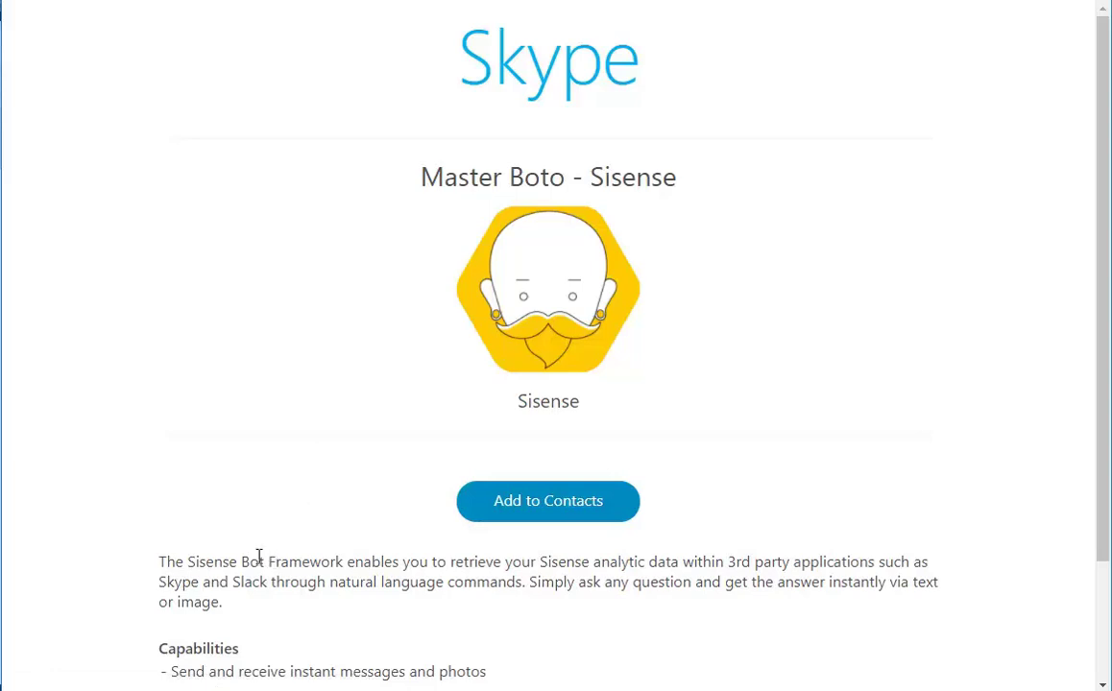
Add the Master Boto - Sisense bot to contacts and enter the Skype account name.
left_click(534, 516)
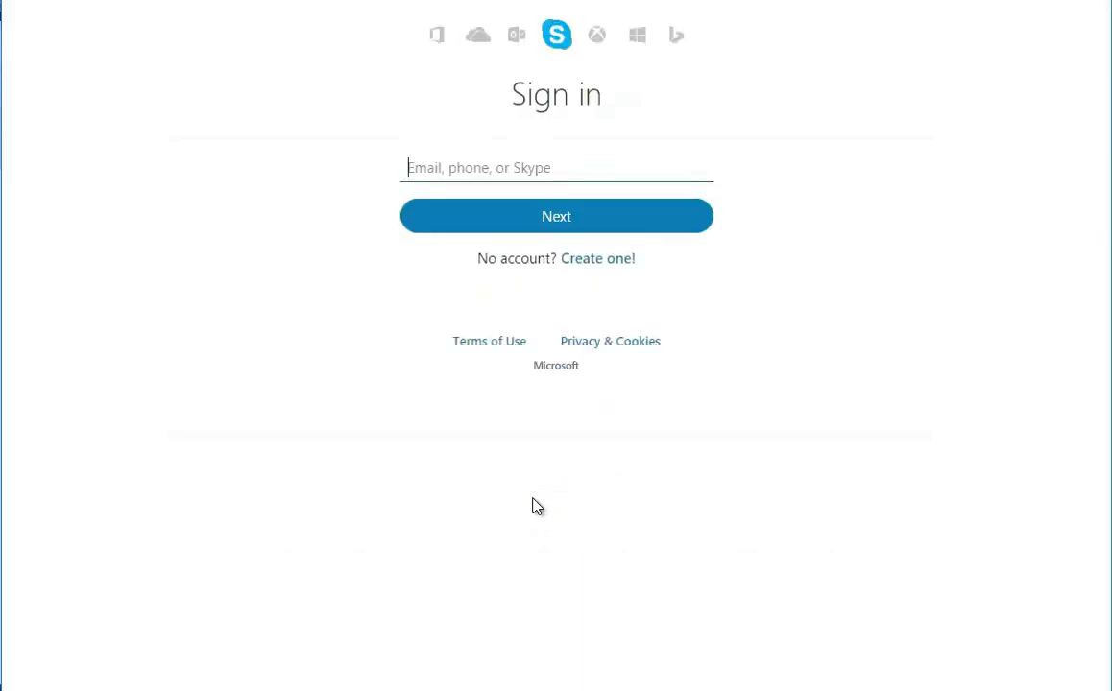
type("gideon")
key("Down")
key("Return")
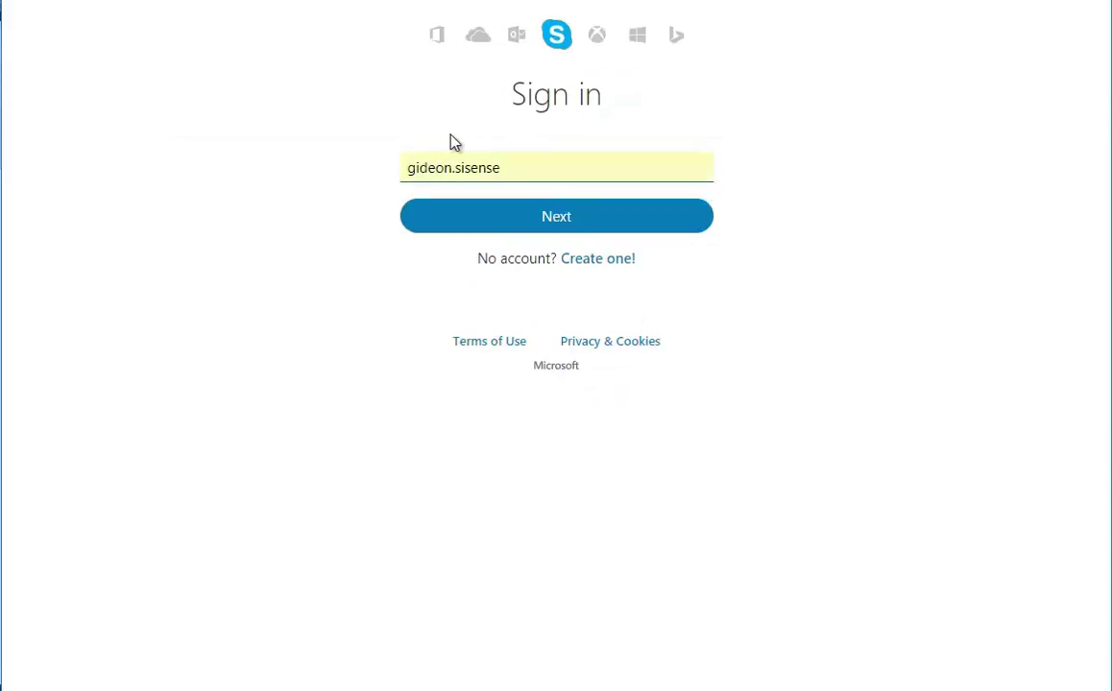
left_click(519, 224)
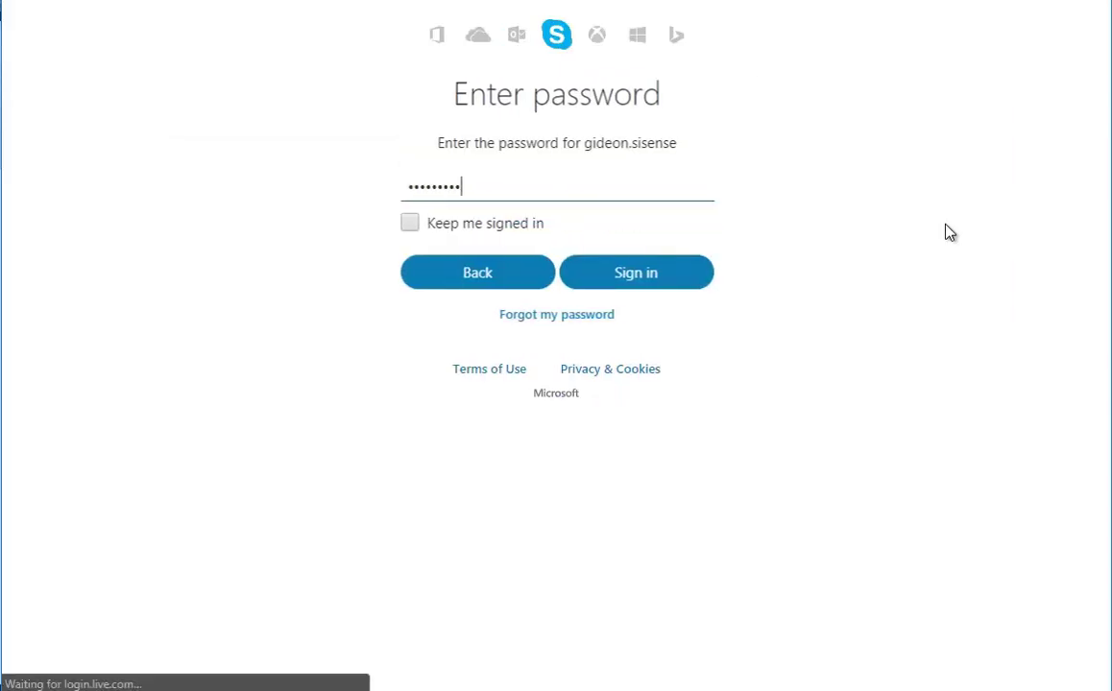
Sign in to Skype and bring up the bot's Sisense Authentication login form.
left_click(625, 278)
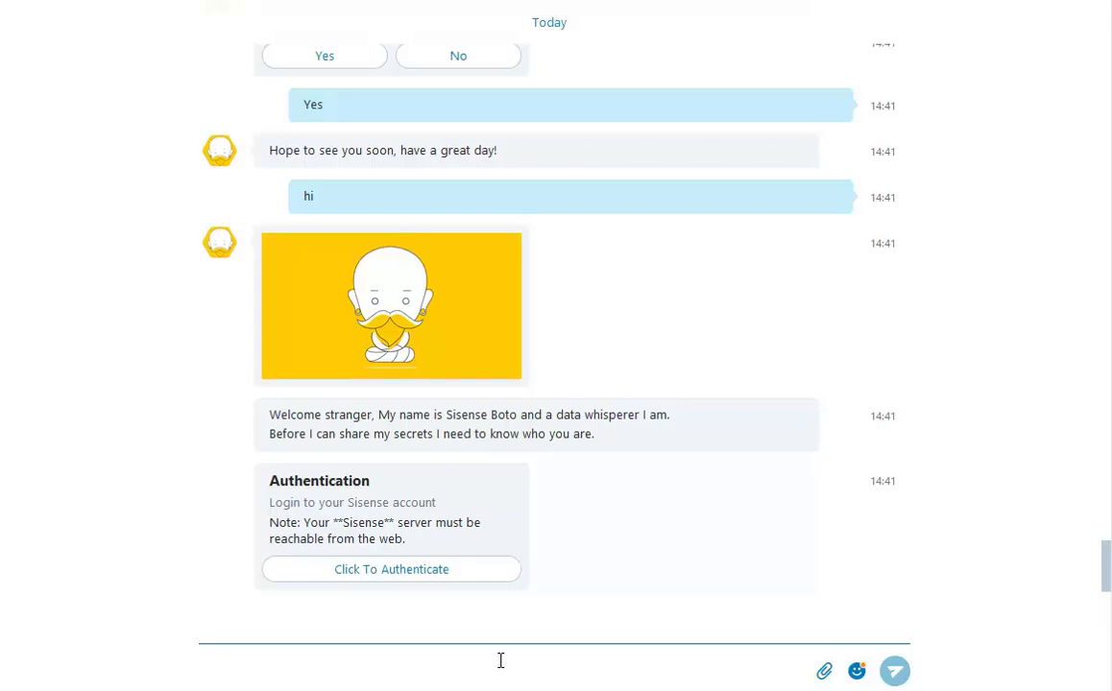
left_click(439, 572)
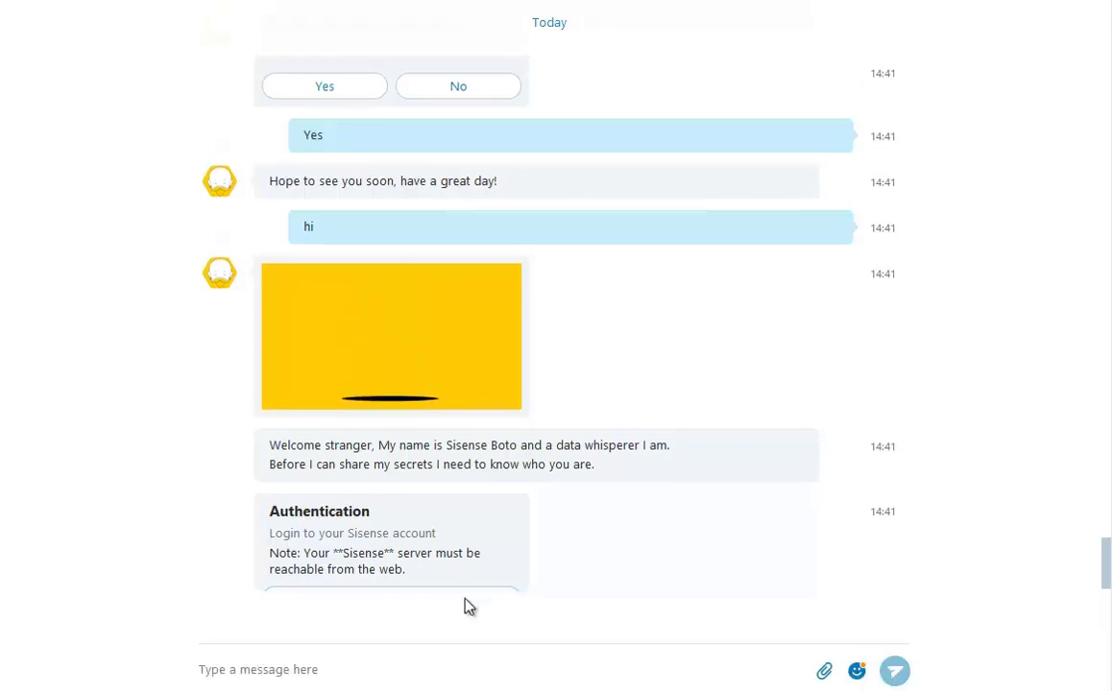
left_click(467, 572)
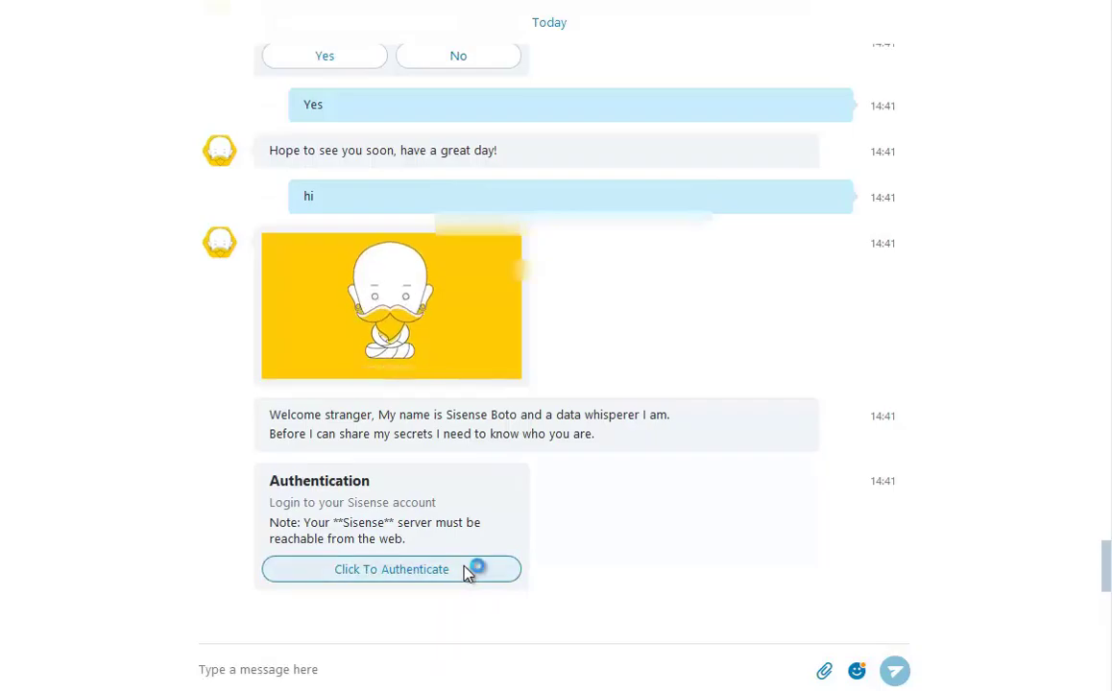
key("ctrl+a")
key("BackSpace")
type("http://")
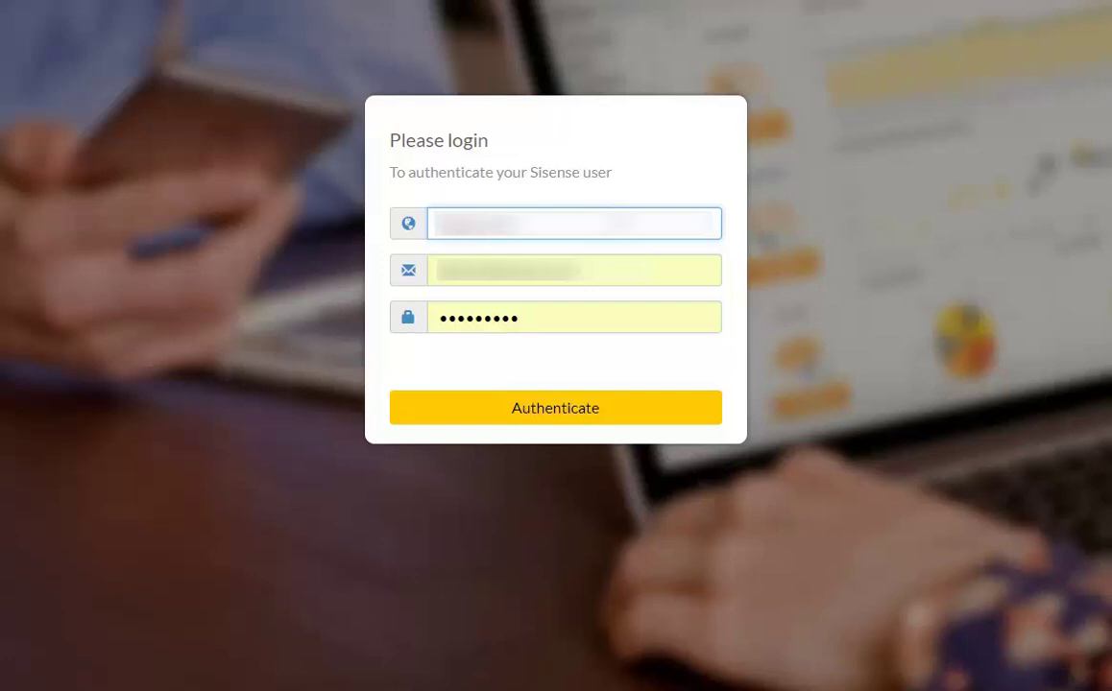
type("host:8081")
key("Tab")
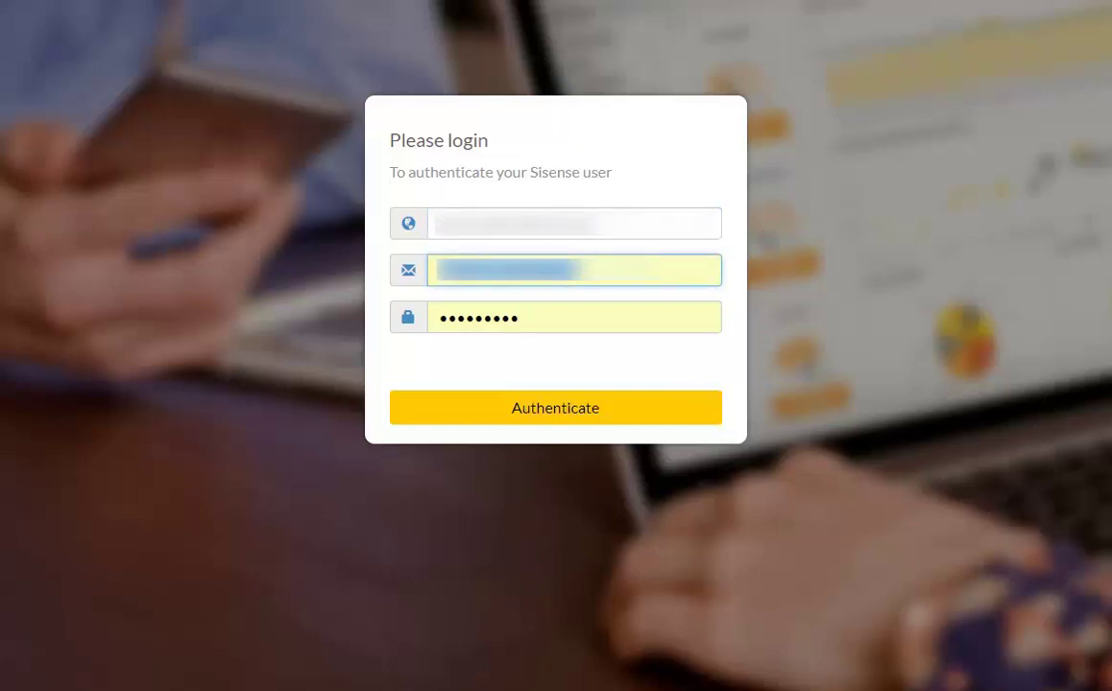
key("BackSpace")
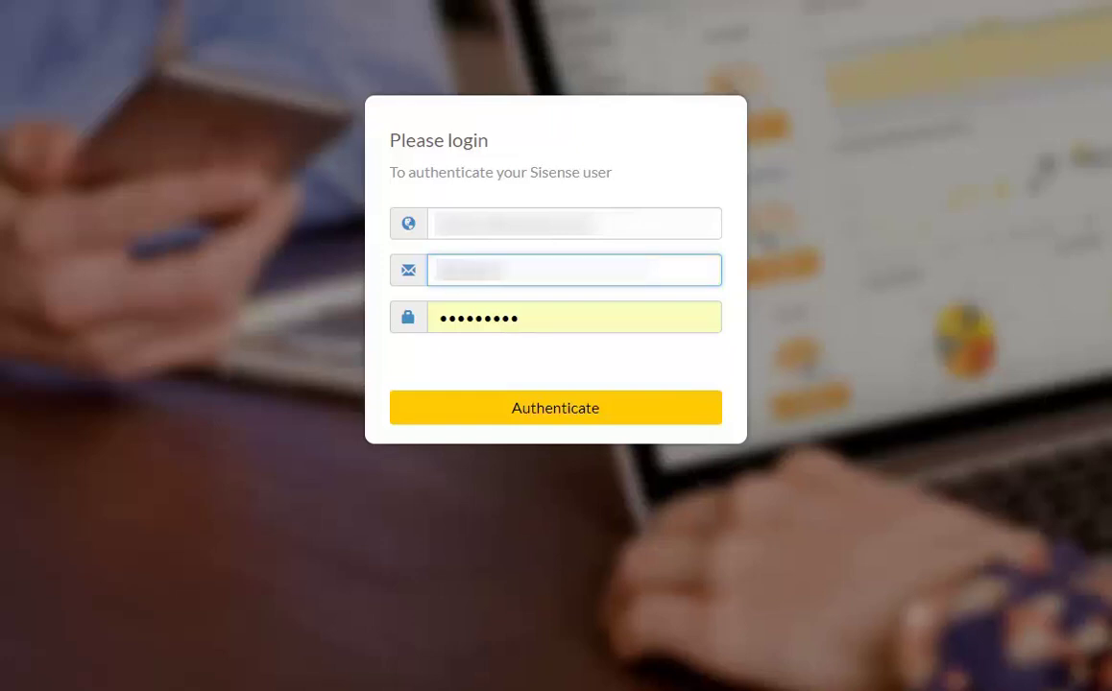
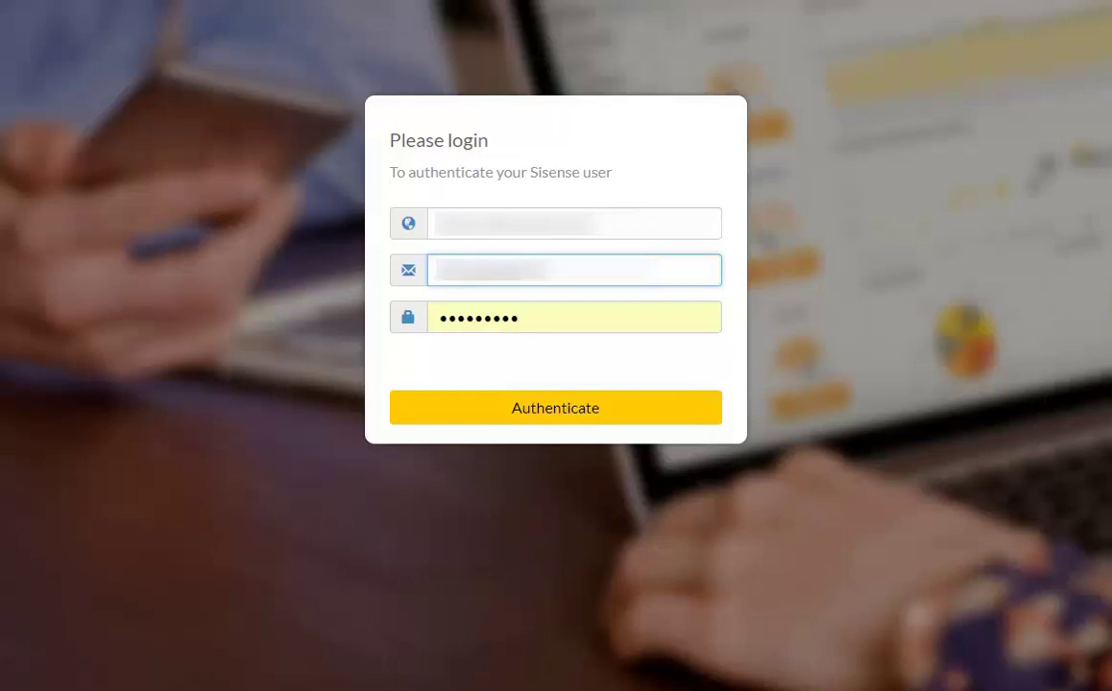
key("Tab")
key("ctrl+v")
key("Return")
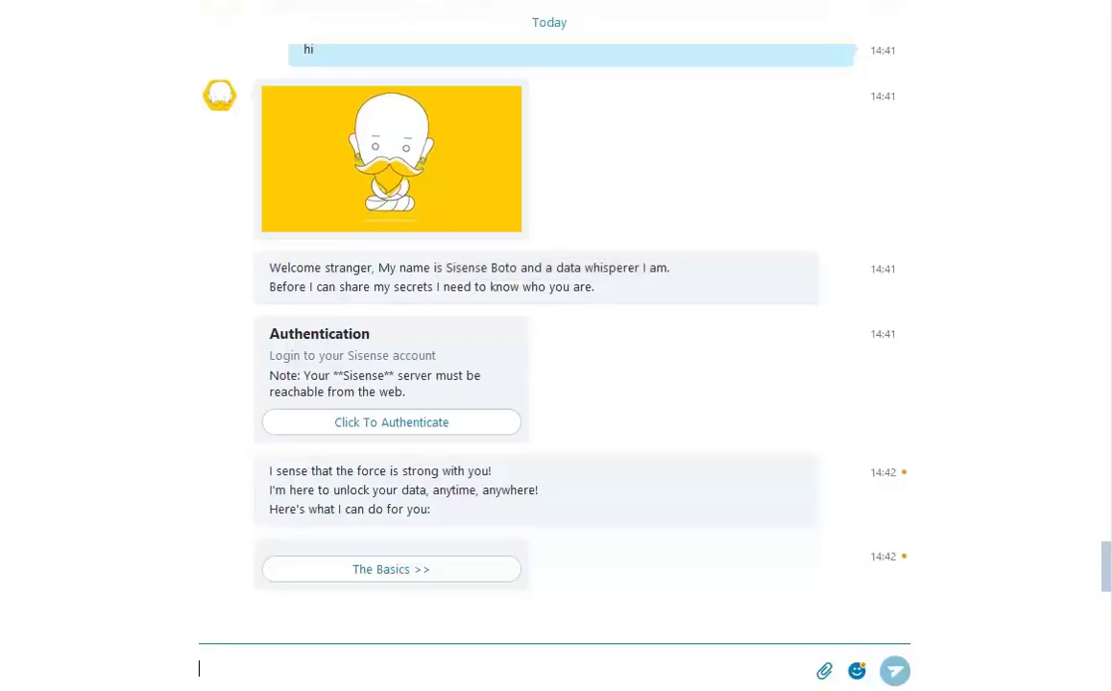
Go through The Basics, What's a whisper? and Thank You Boto, then request Show My Dashboards.
left_click(457, 571)
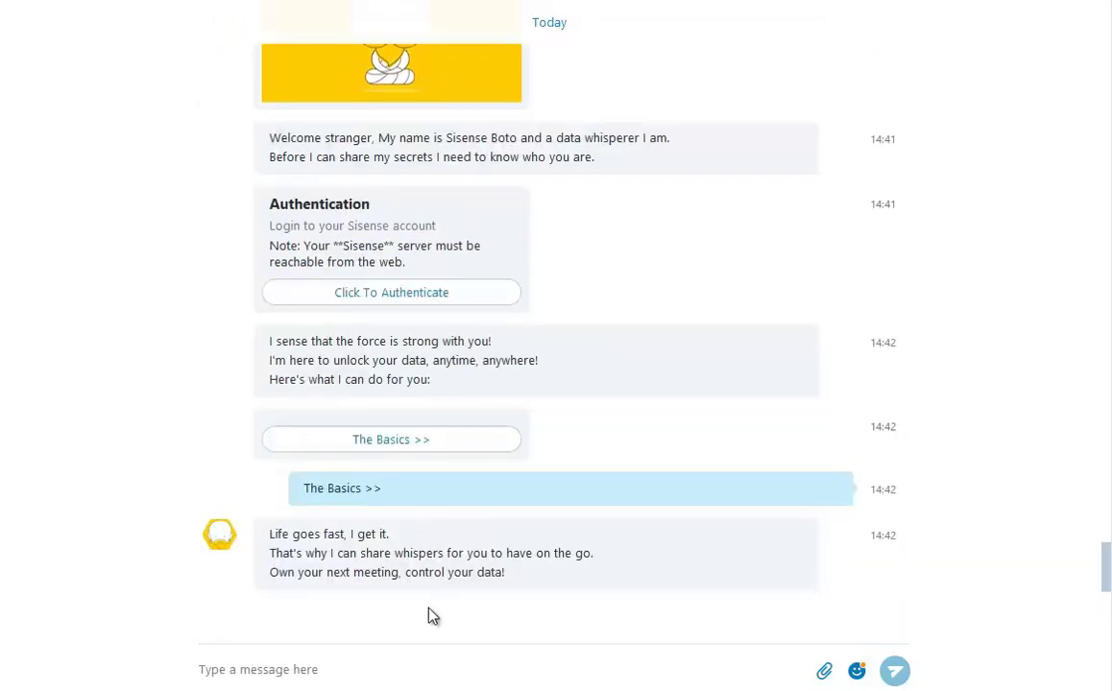
left_click(419, 569)
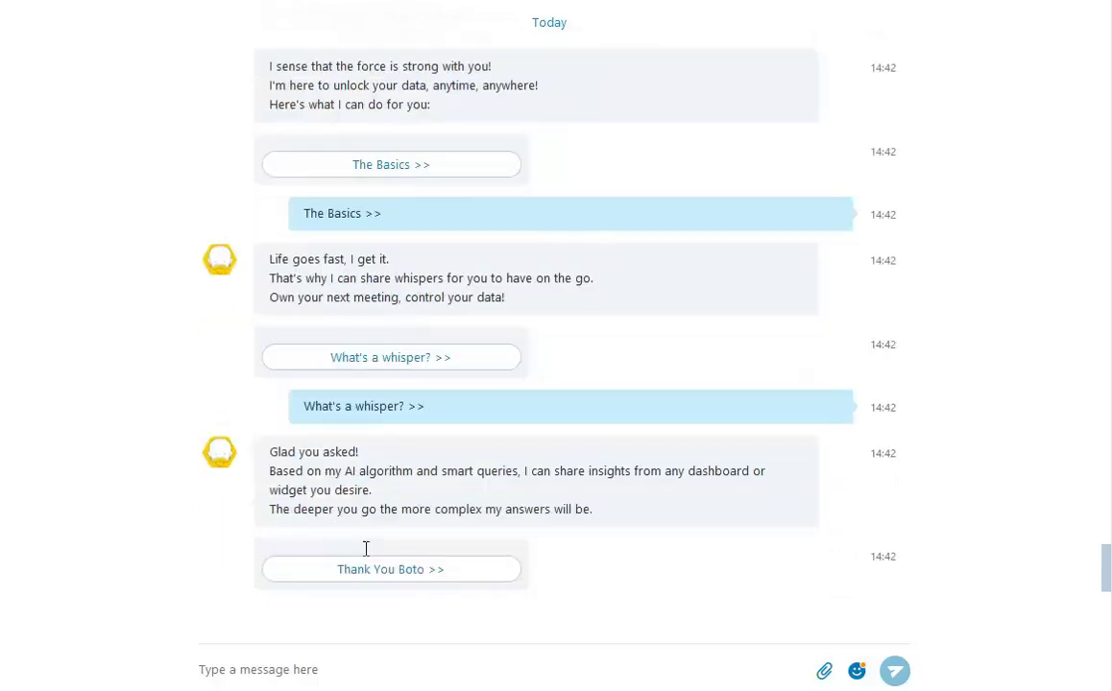
left_click(408, 577)
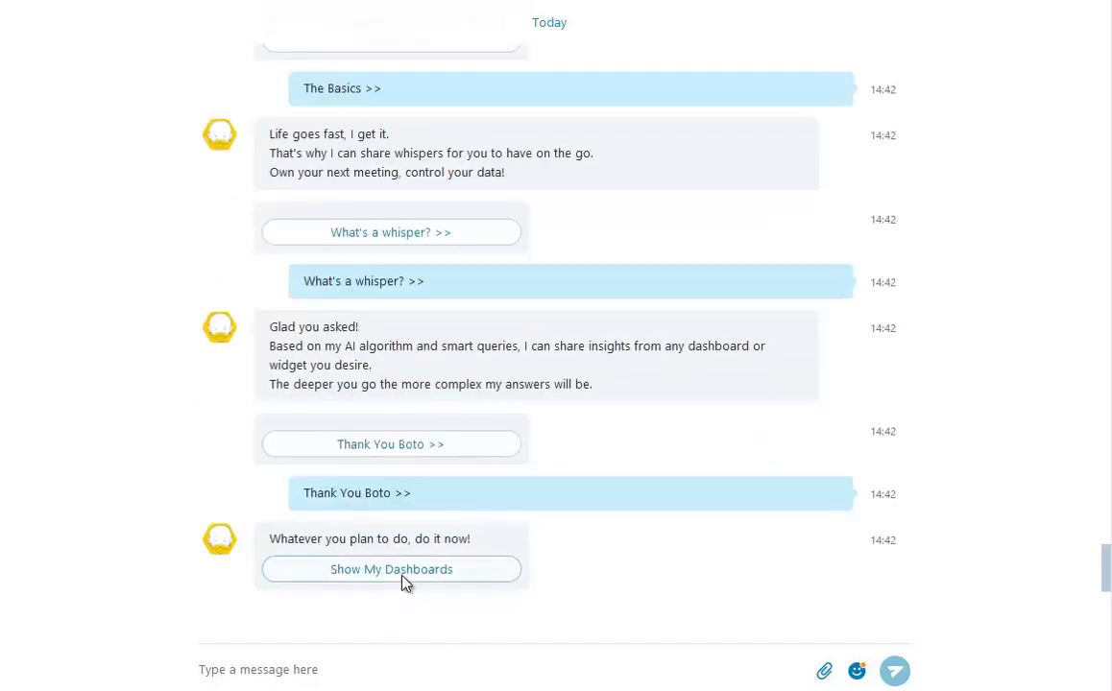
left_click(402, 577)
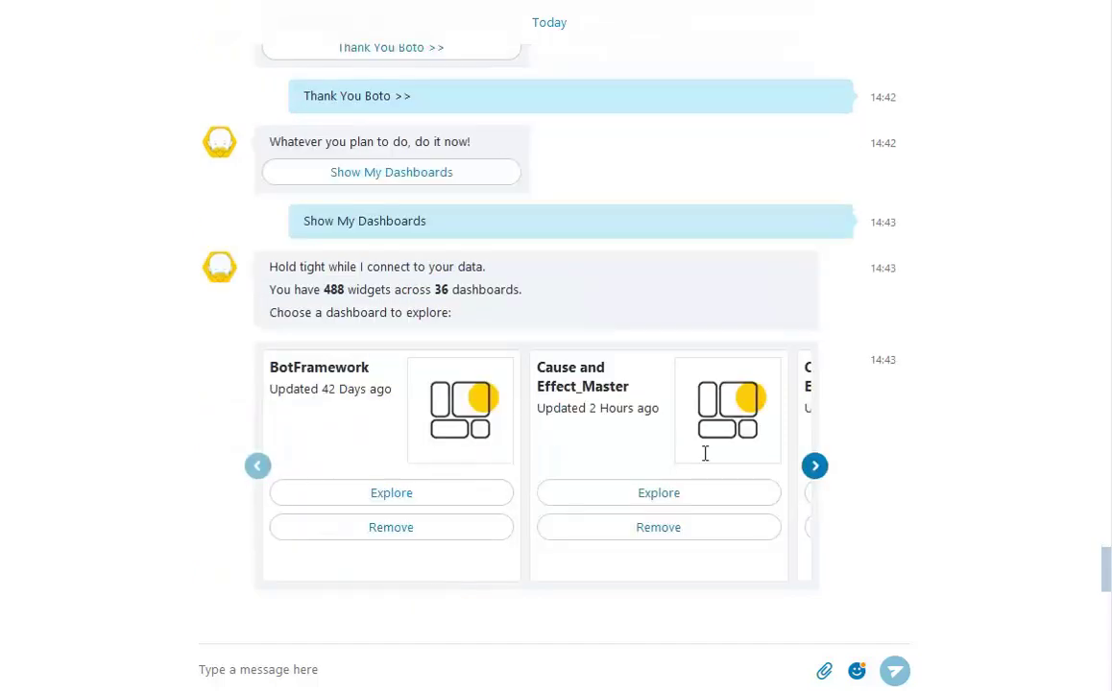
Explore the Master Boto dashboard and get the Weekly Users whisper chart with its insight.
left_click(814, 466)
left_click(814, 465)
left_click(814, 466)
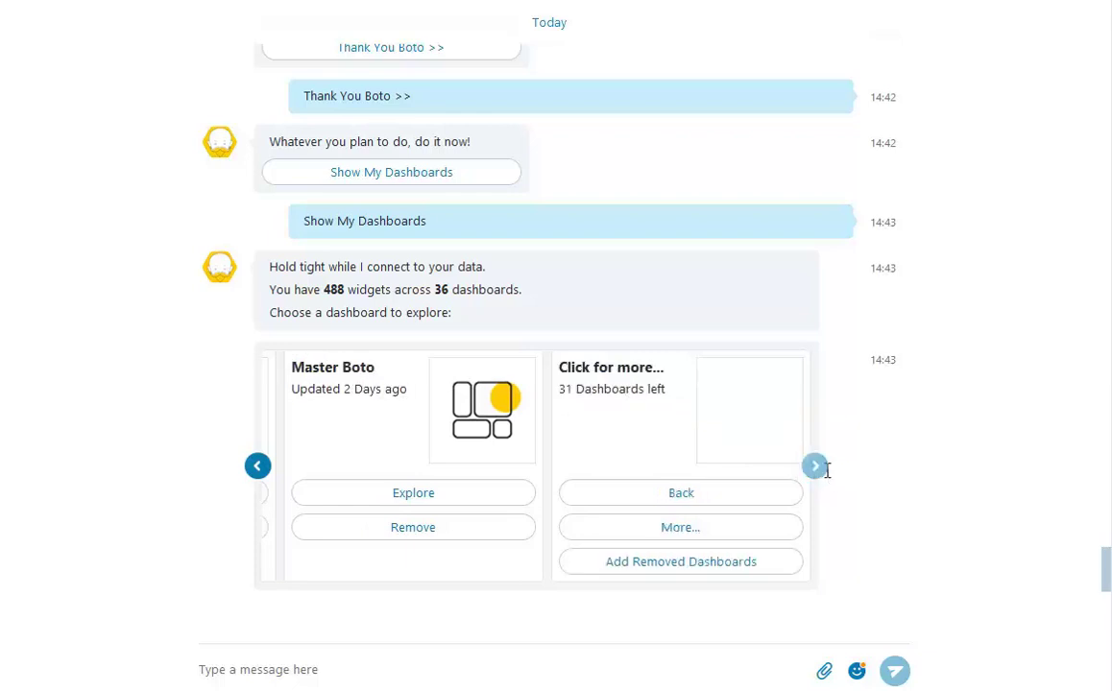
left_click(439, 495)
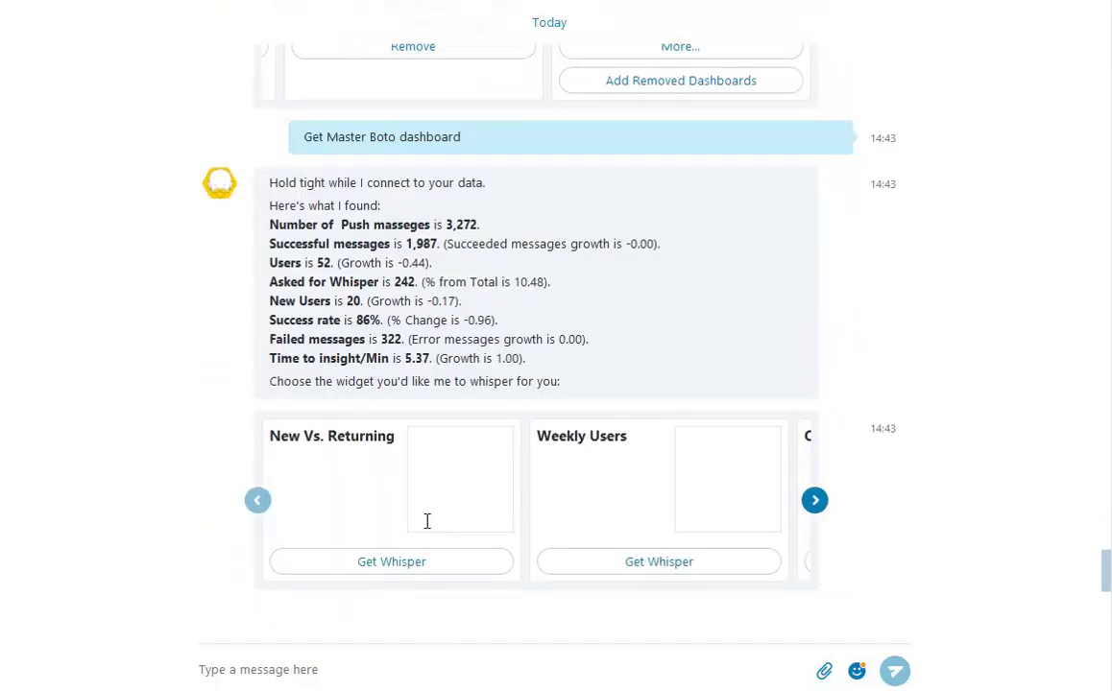
left_click(667, 563)
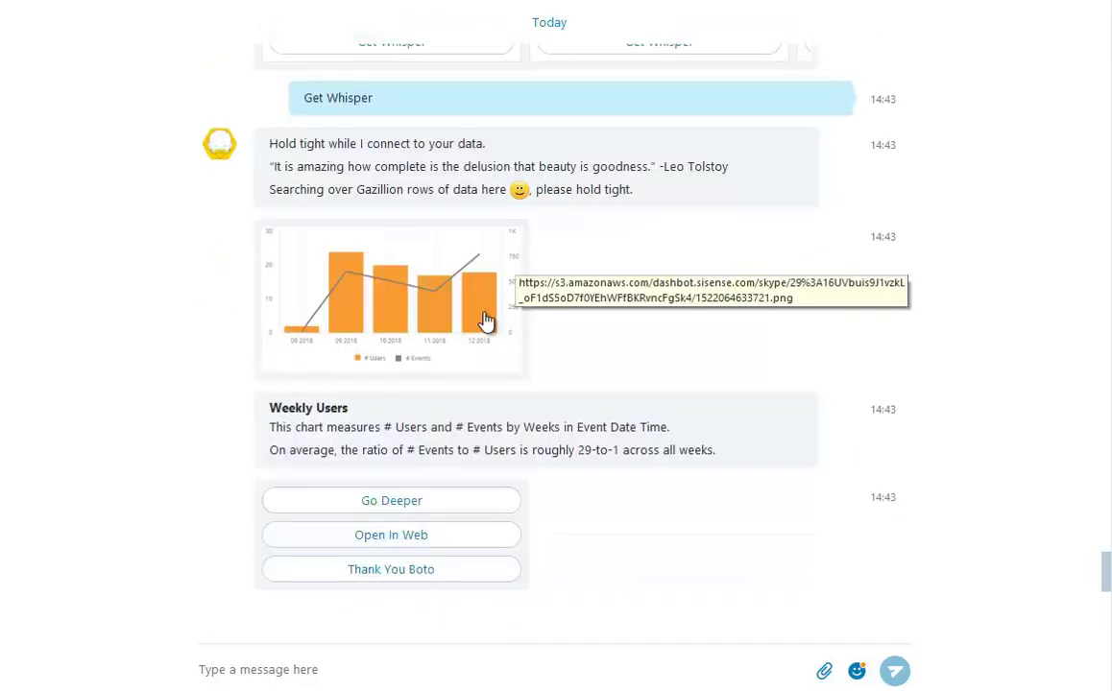
Ask for more on Weekly Users, then request its 'Filtered By?' field list.
left_click(457, 501)
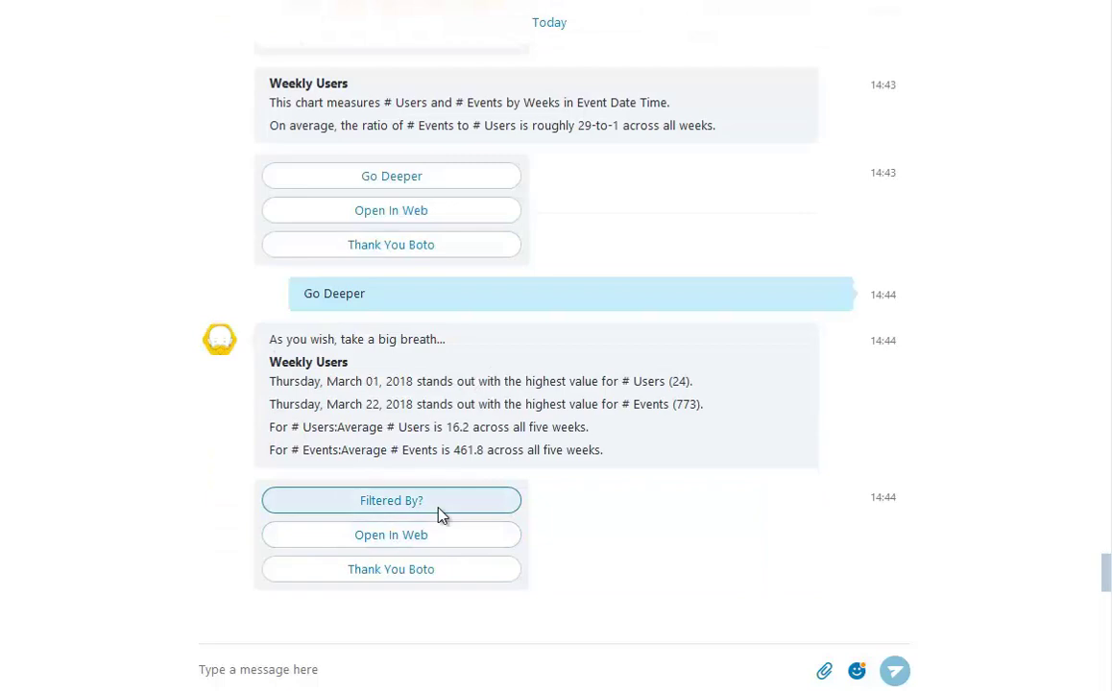
left_click(441, 507)
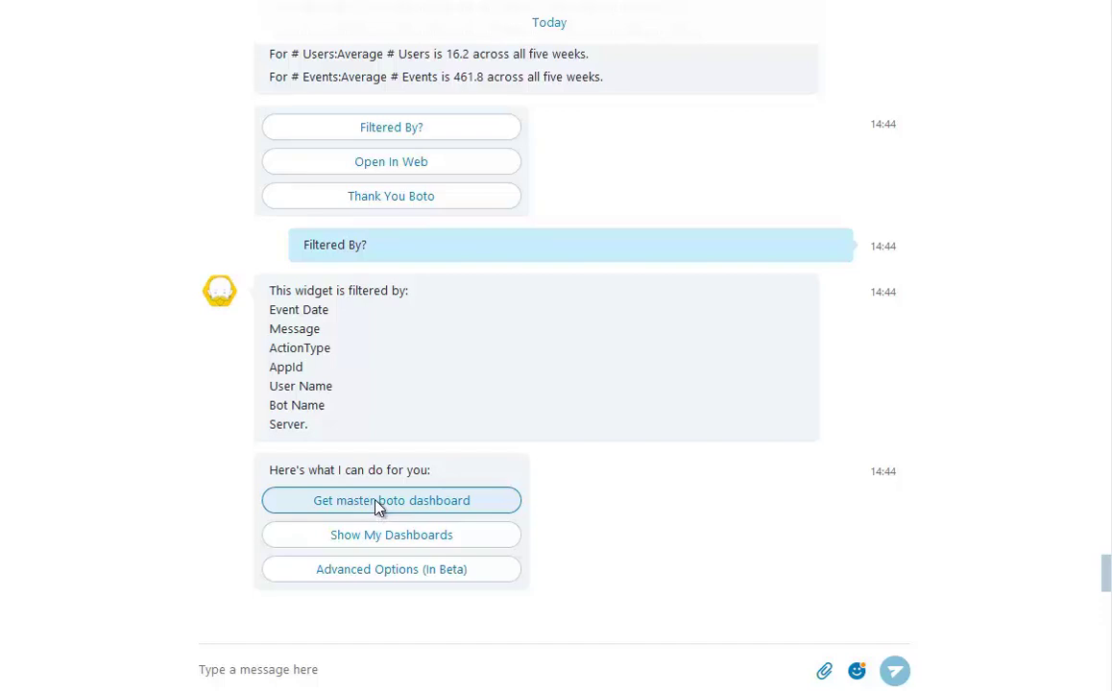
Show Advanced Options (In Beta), then send 'get weekly users from master boto dashboard'.
left_click(388, 569)
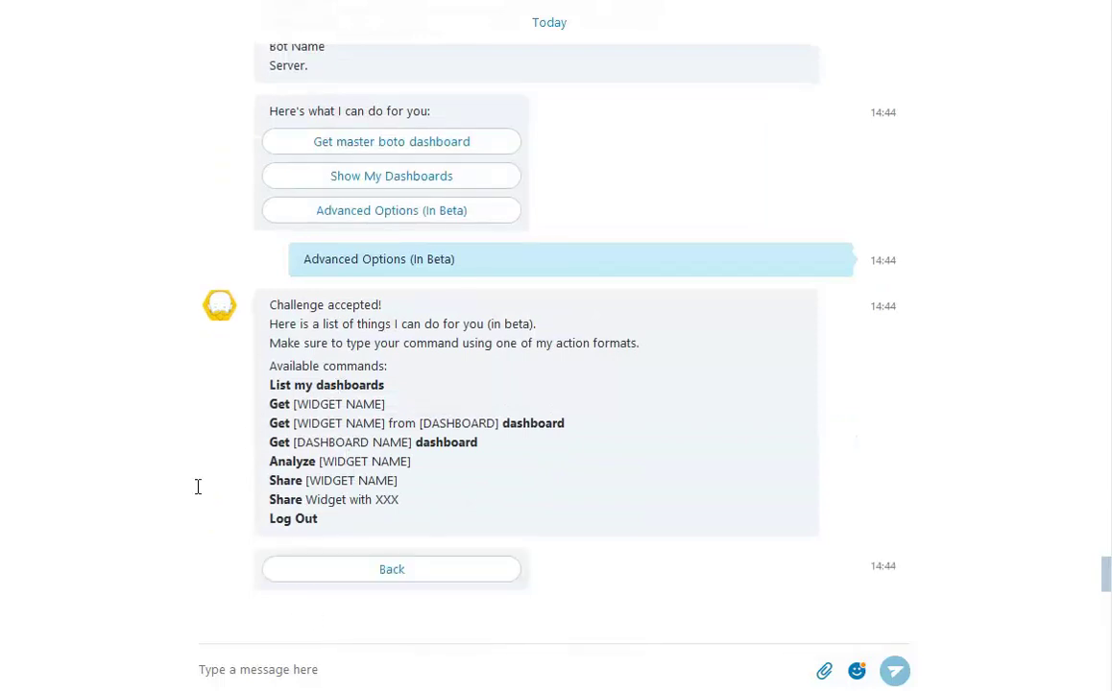
left_click(363, 668)
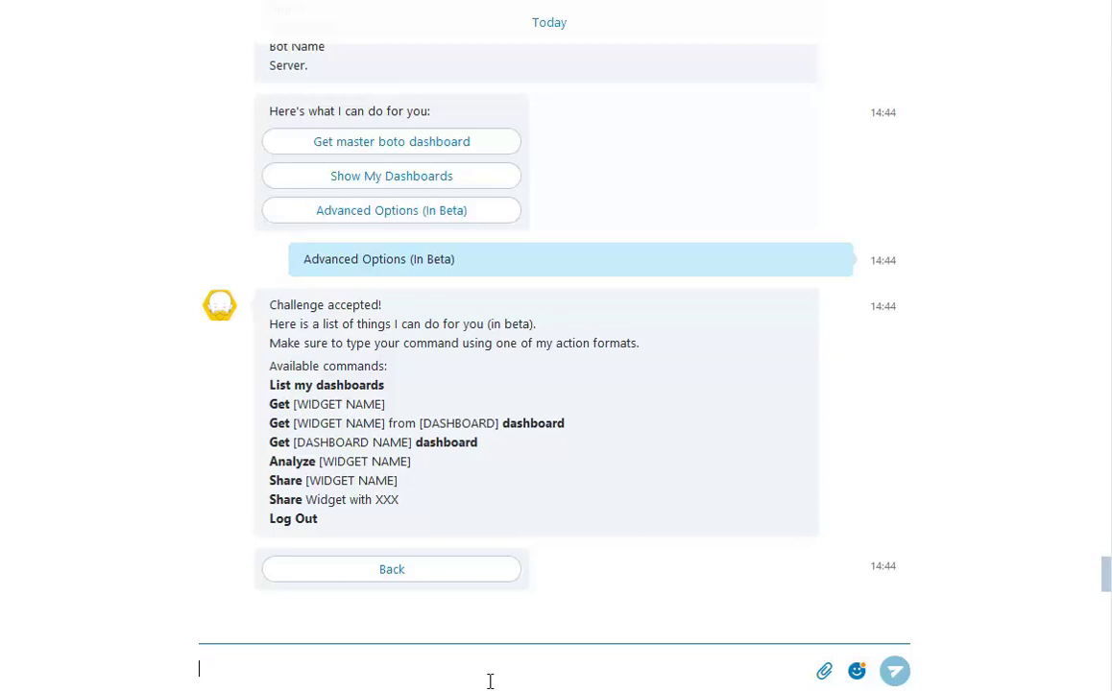
type("get weekly users from master boto dashboard")
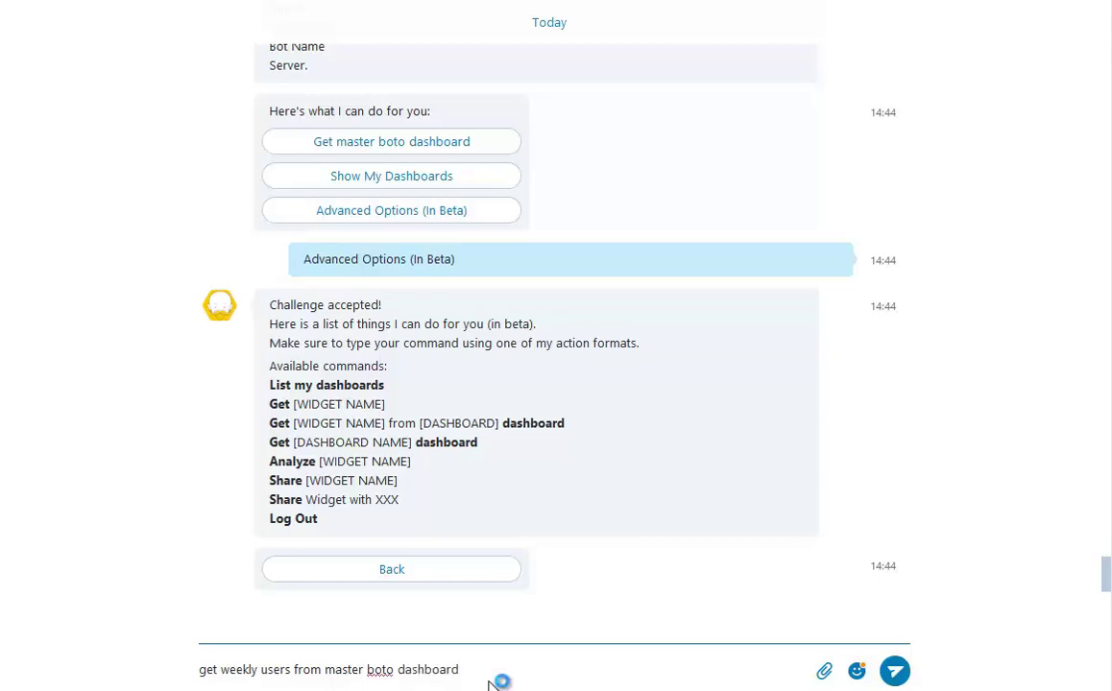
key("Return")
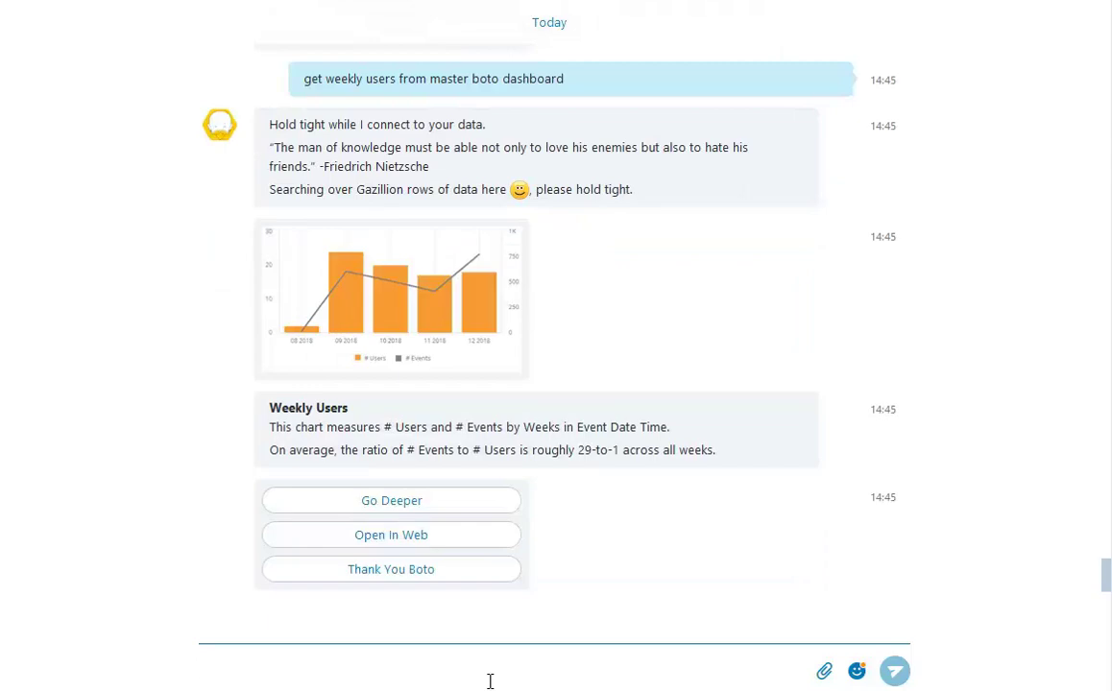
Thank Boto for the chart and bring back the Advanced Options (In Beta) command list.
scroll(471, 578, "up", 5)
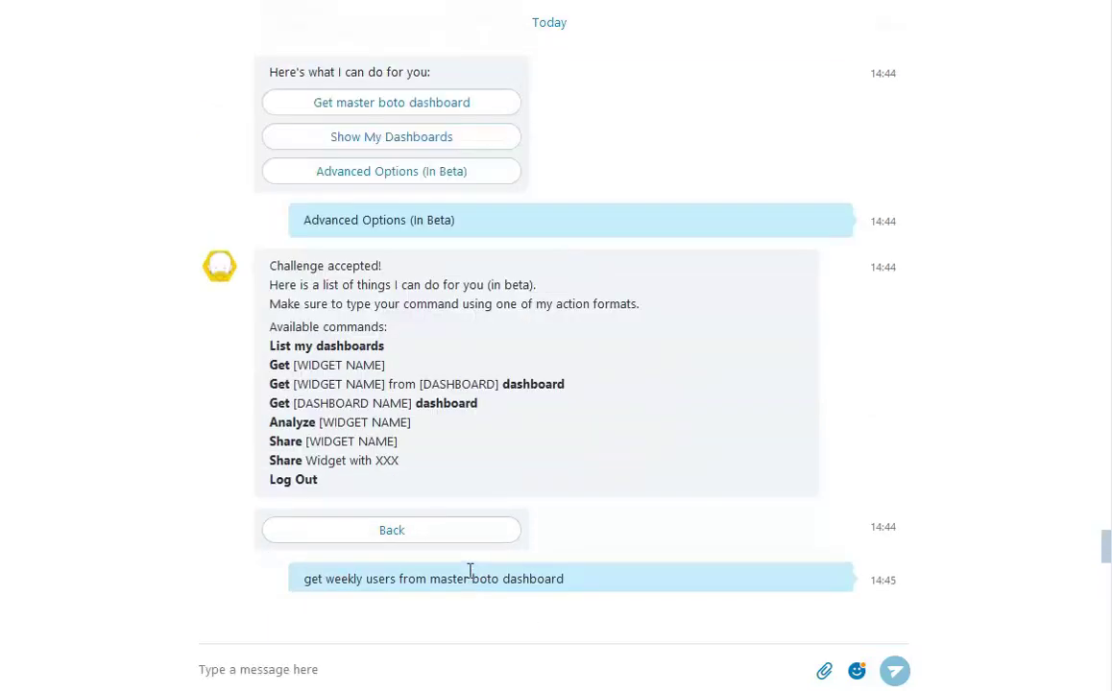
scroll(465, 543, "down", 5)
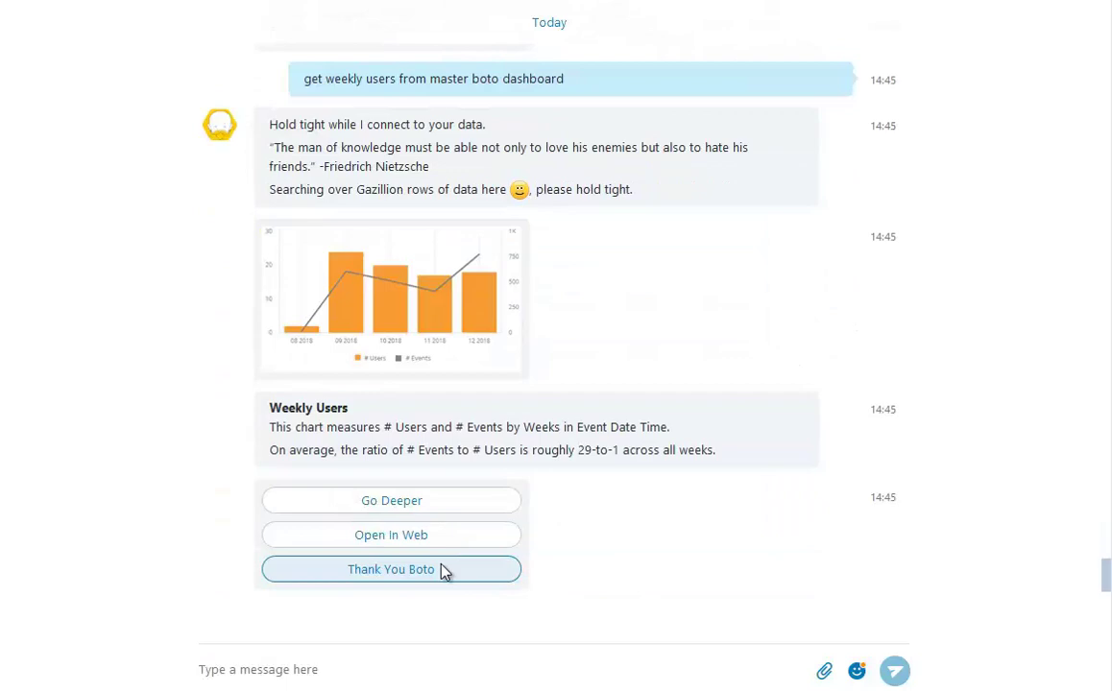
left_click(444, 569)
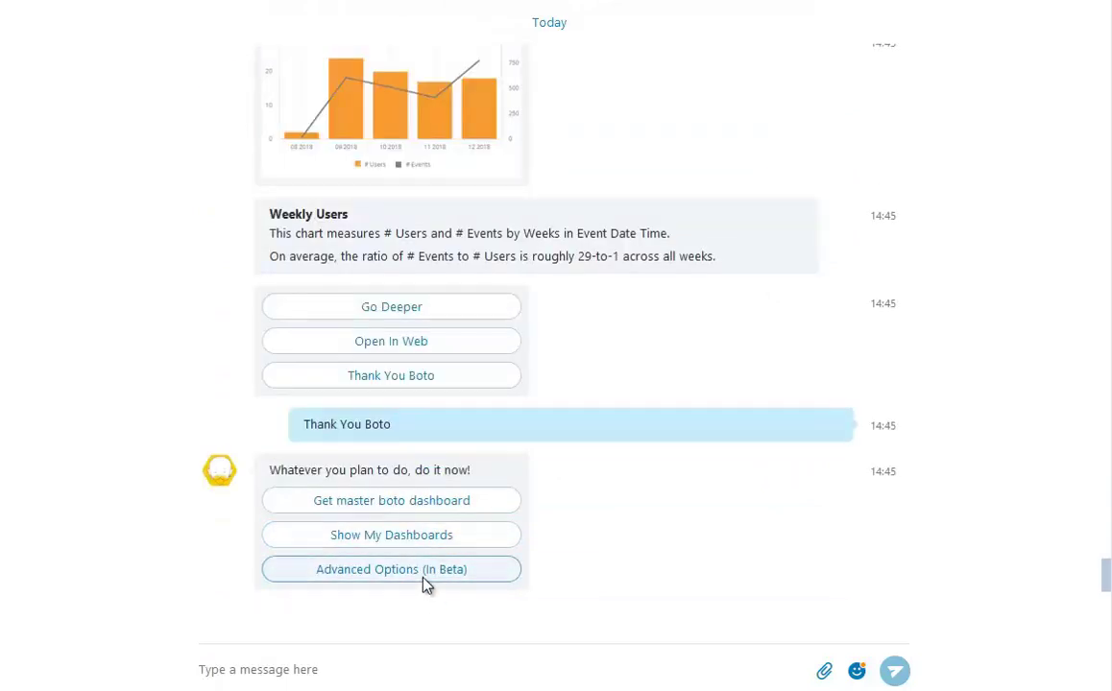
left_click(425, 573)
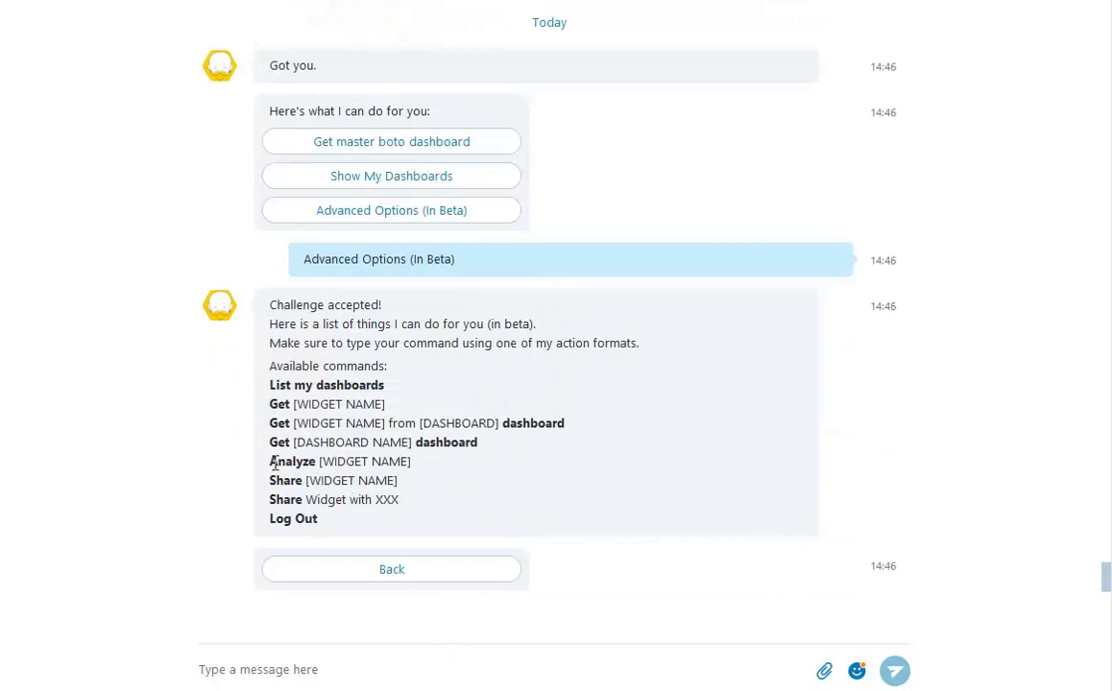
left_click_drag(275, 464, 404, 462)
left_click(322, 471)
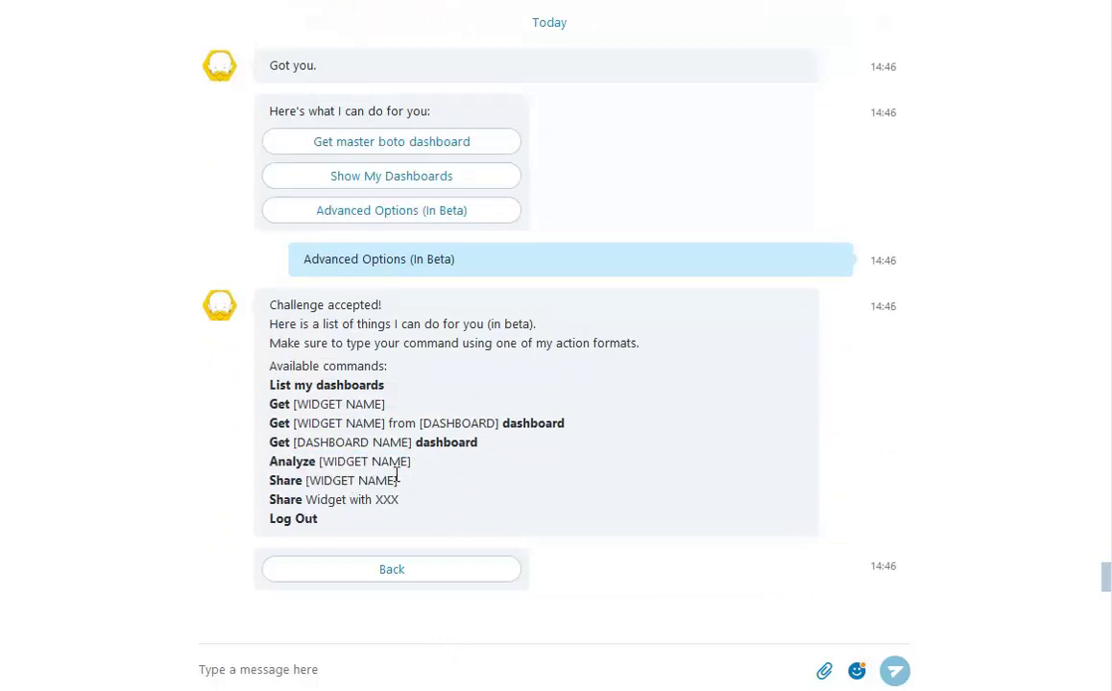
Send the command 'analyze weekly users' to get the Weekly Users analysis.
left_click(307, 670)
type("ana")
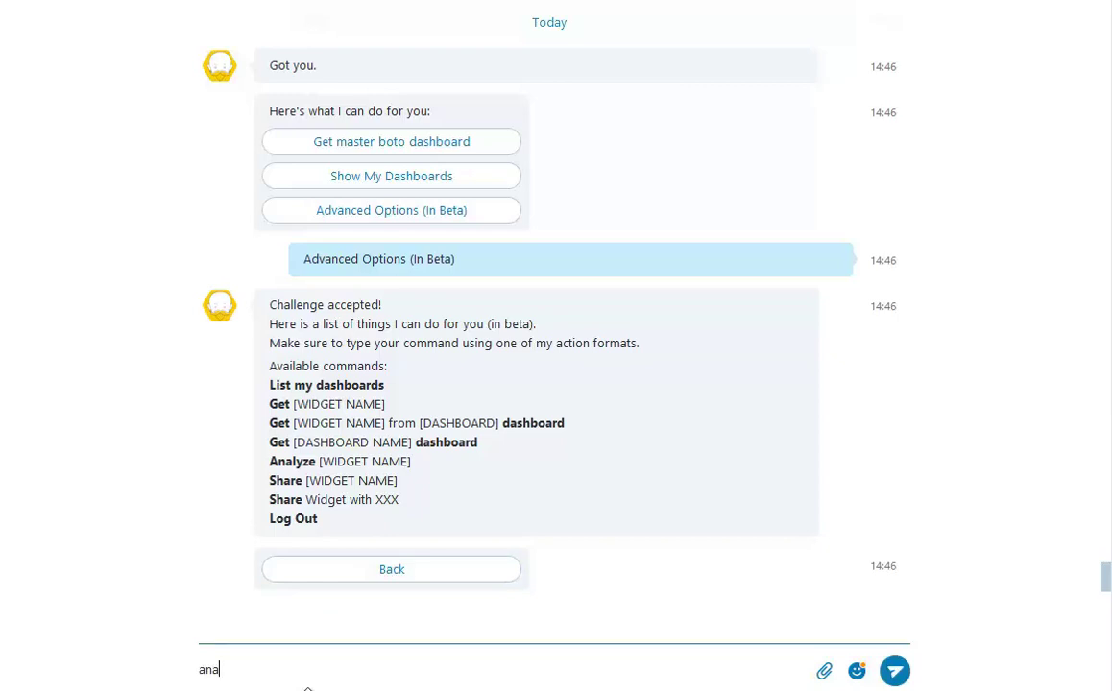
type("lyze weekly users")
key("Return")
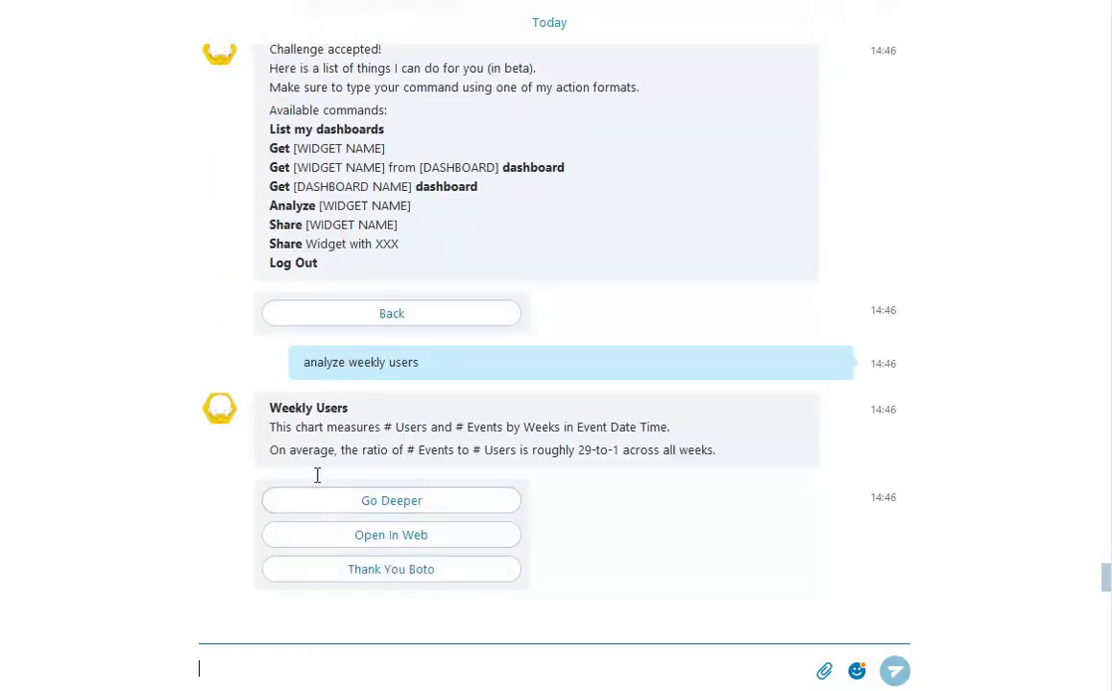
Send 'list my dashboards' and remove the Cause and Effect_Master (1) dashboard card.
type("list m")
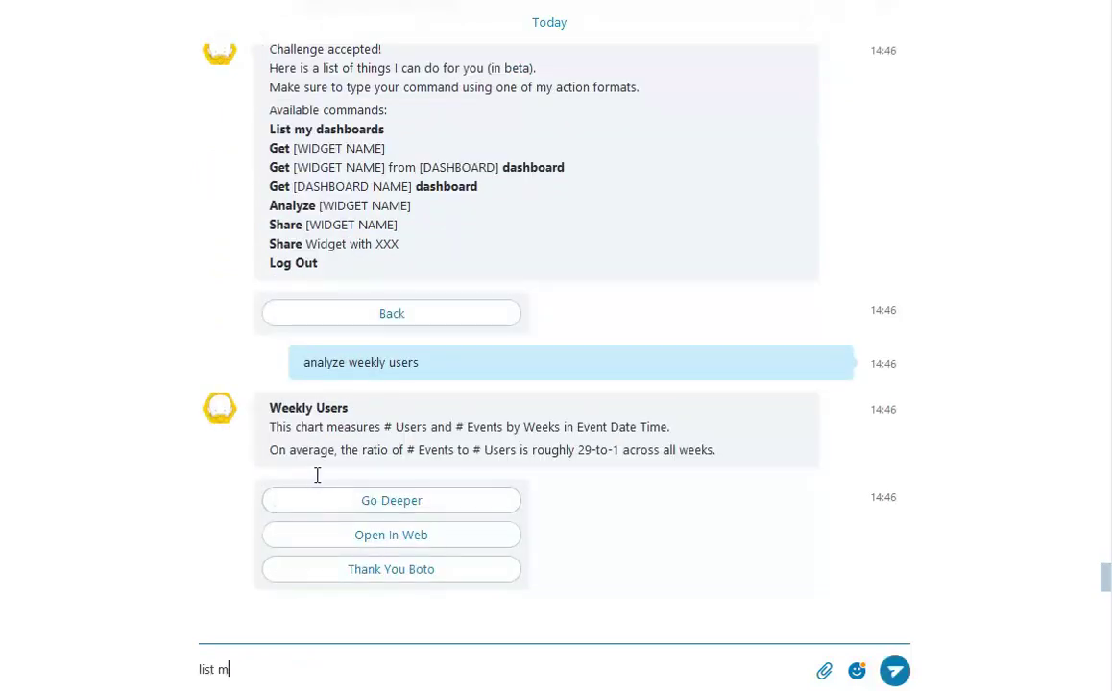
type("y dashboards")
key("Return")
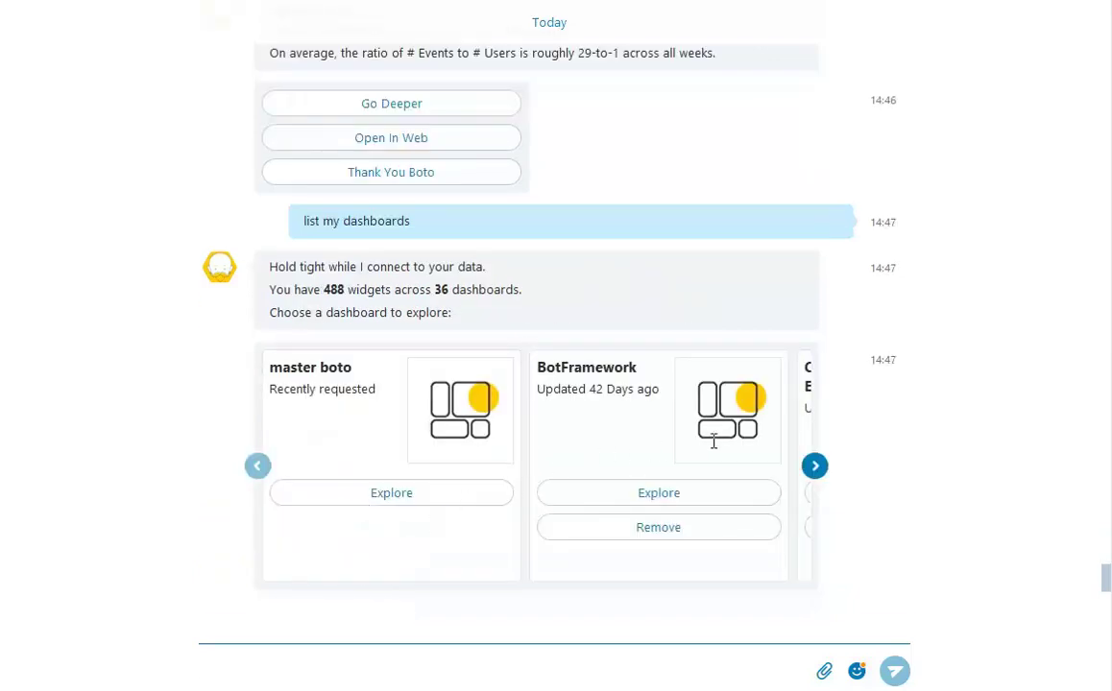
left_click(812, 466)
left_click(815, 466)
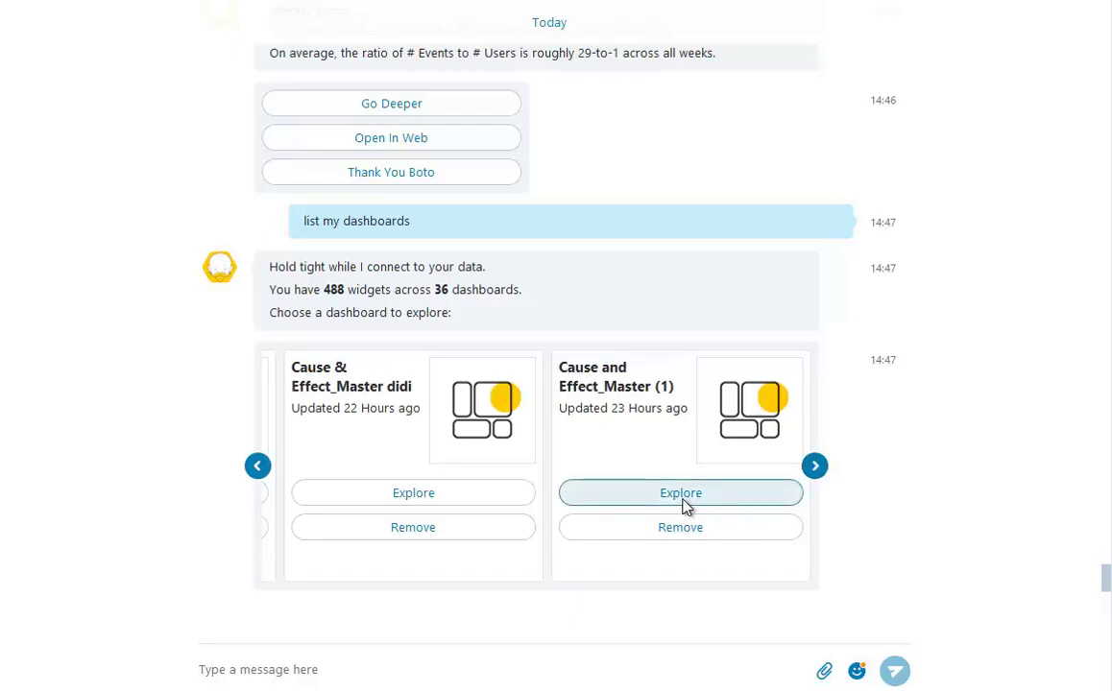
left_click(665, 530)
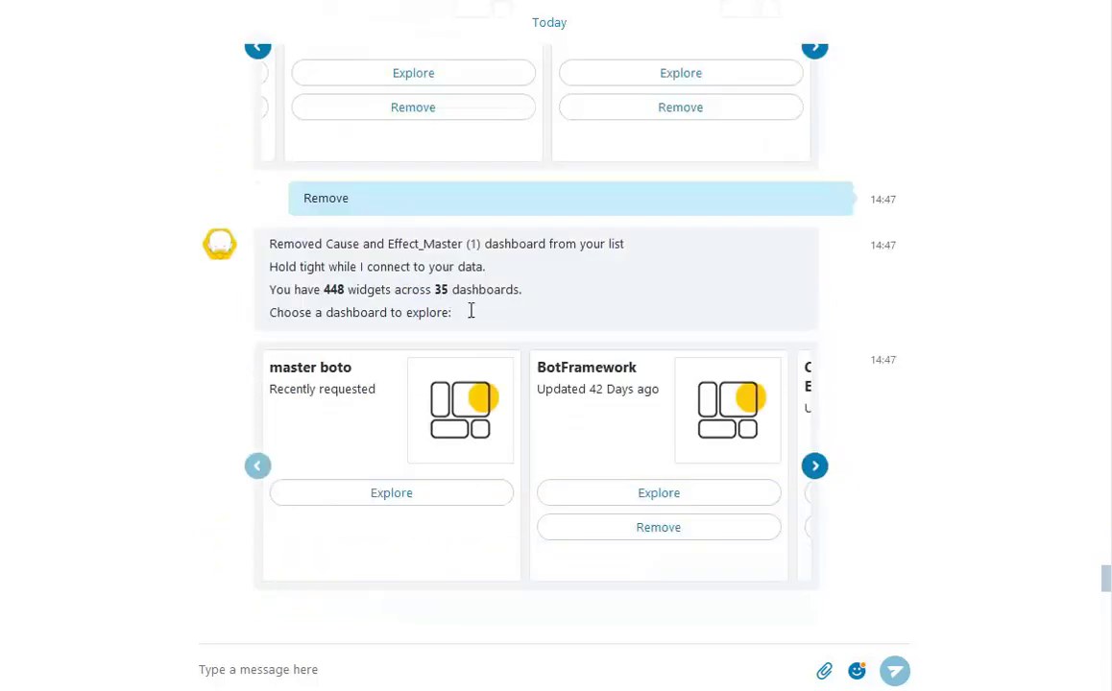
Remove the Cause & Effect_Master didi dashboard, leaving 431 widgets across 34 dashboards.
left_click(821, 469)
left_click(821, 469)
left_click(816, 467)
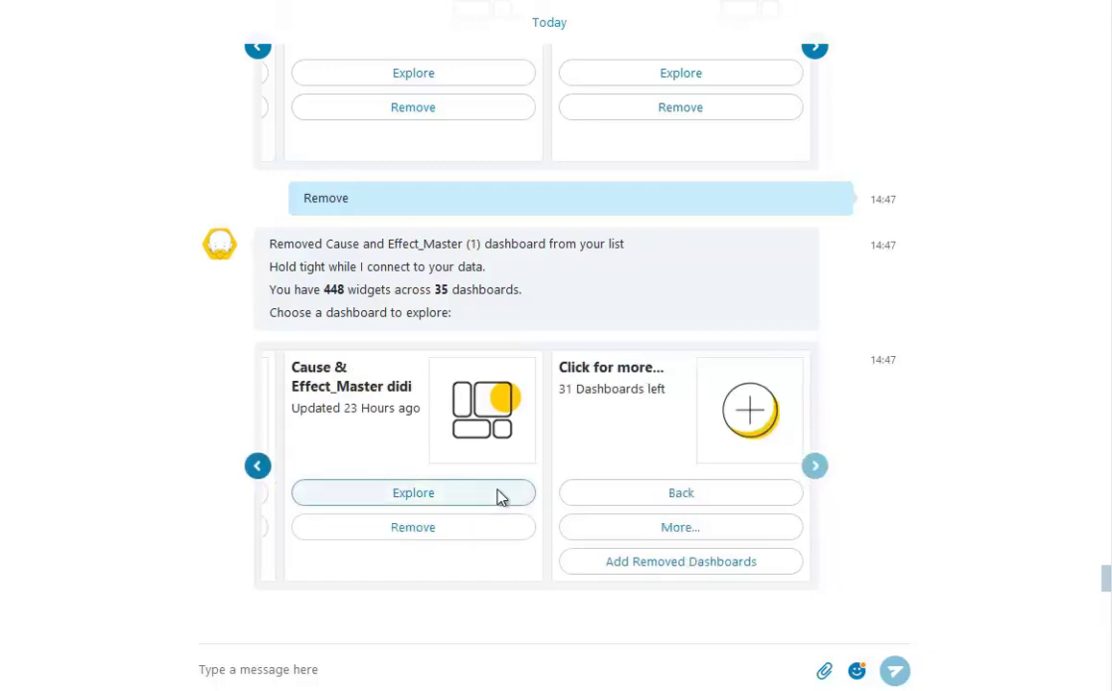
left_click(454, 531)
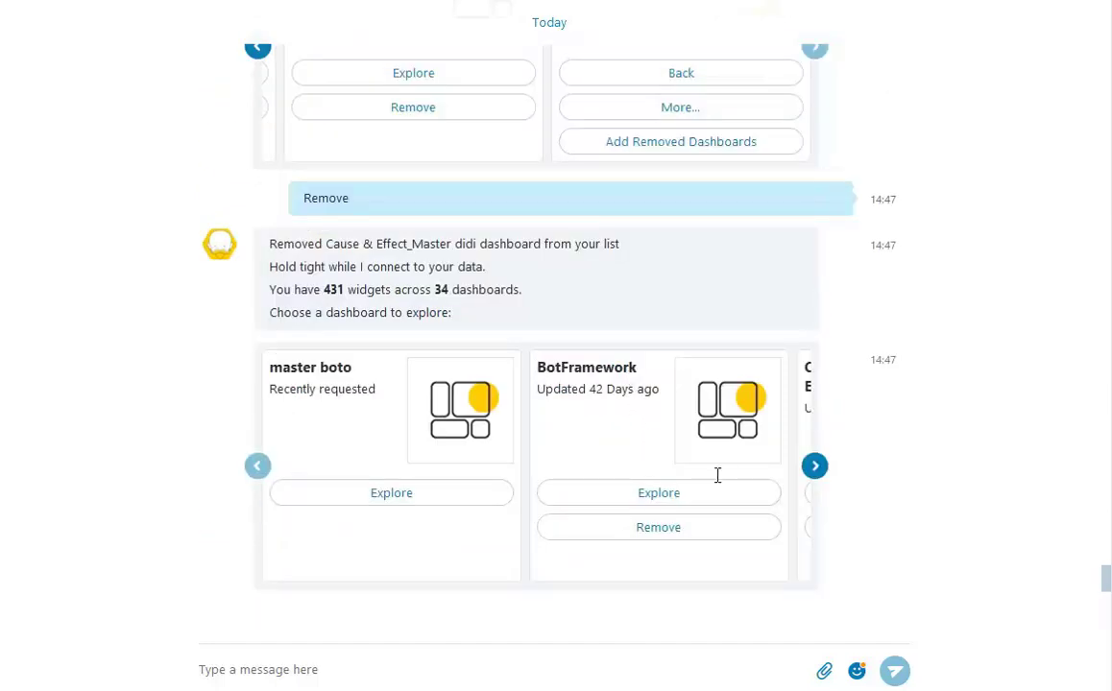
Request Add Removed Dashboards from the end of the dashboard carousel.
left_click(815, 465)
left_click(815, 466)
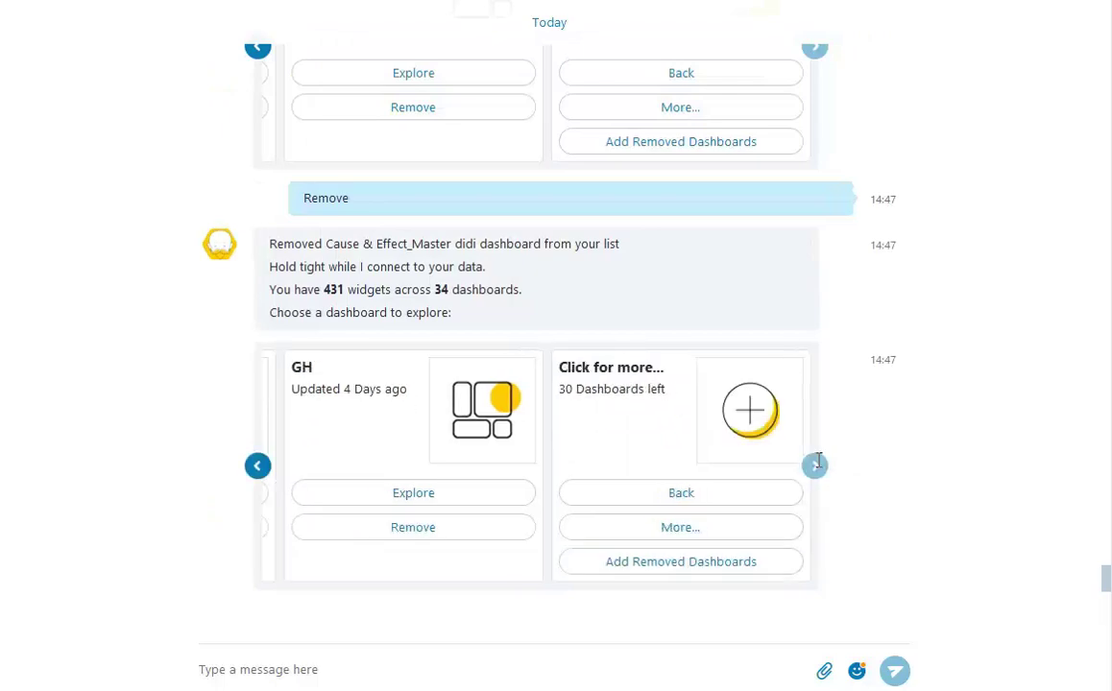
left_click(722, 565)
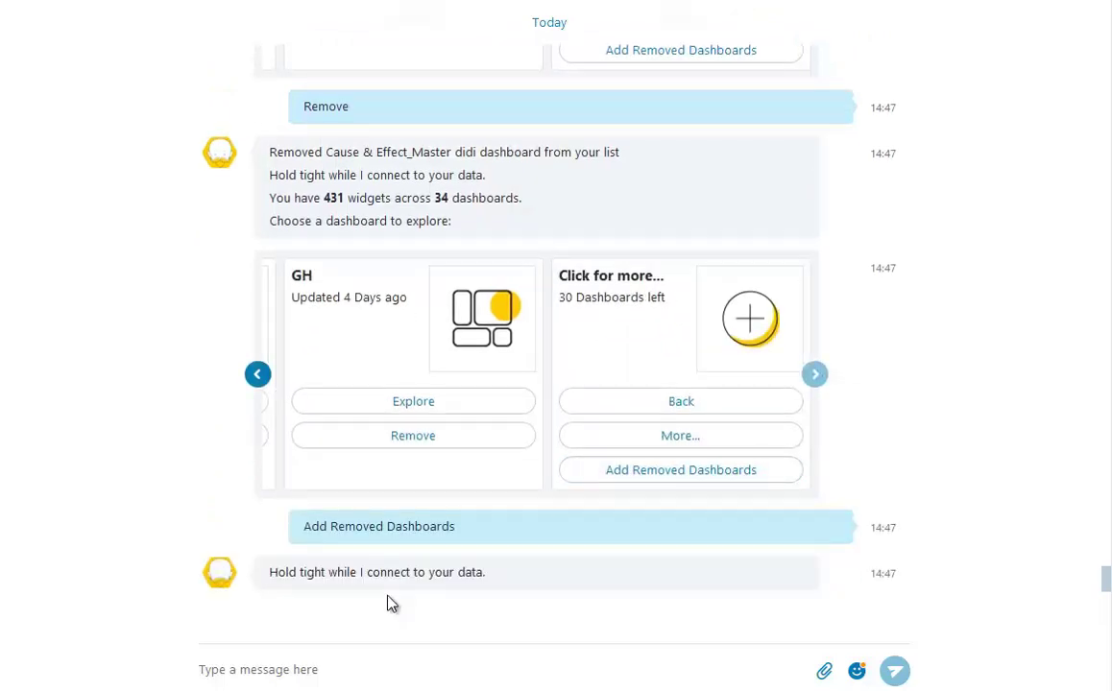